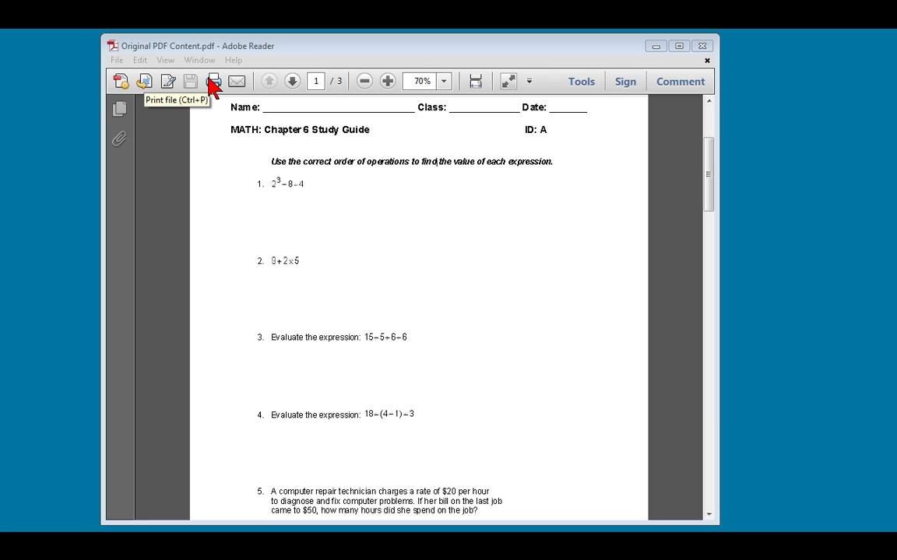
Print the Chapter 6 study guide worksheet from Adobe Reader
{"action": "left_click", "coordinate": [211, 84]}
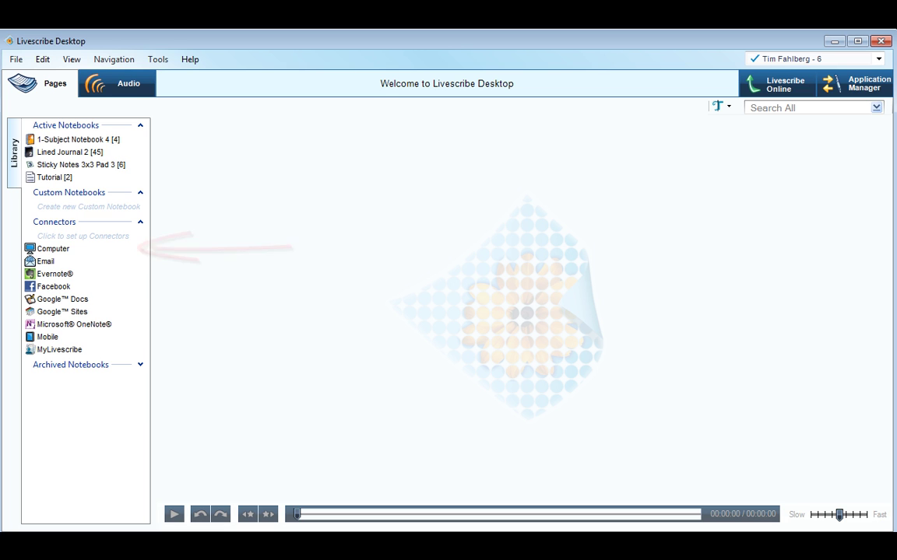
Export page 21 of 1-Subject Notebook 4 to the computer as a Pencast PDF with audio
{"action": "left_click", "coordinate": [92, 140]}
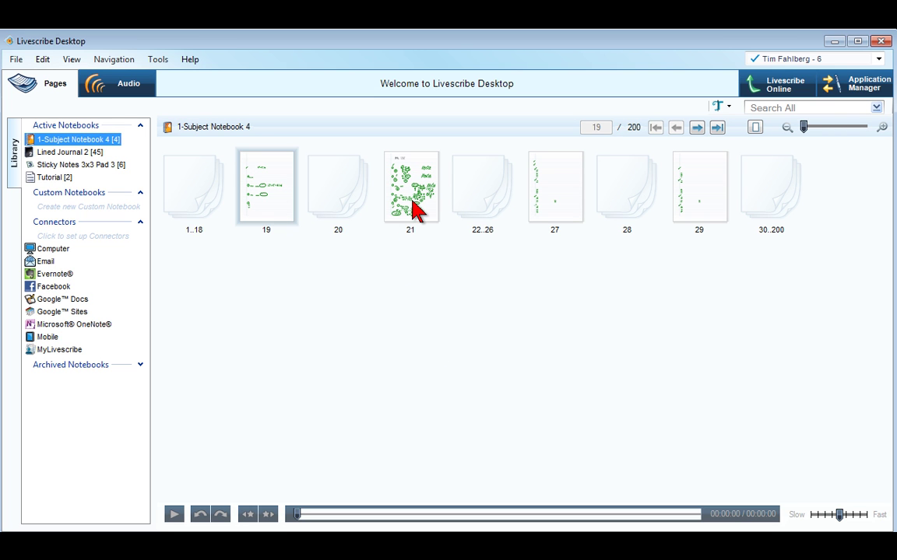
{"action": "left_click_drag", "start_coordinate": [412, 209], "coordinate": [67, 253]}
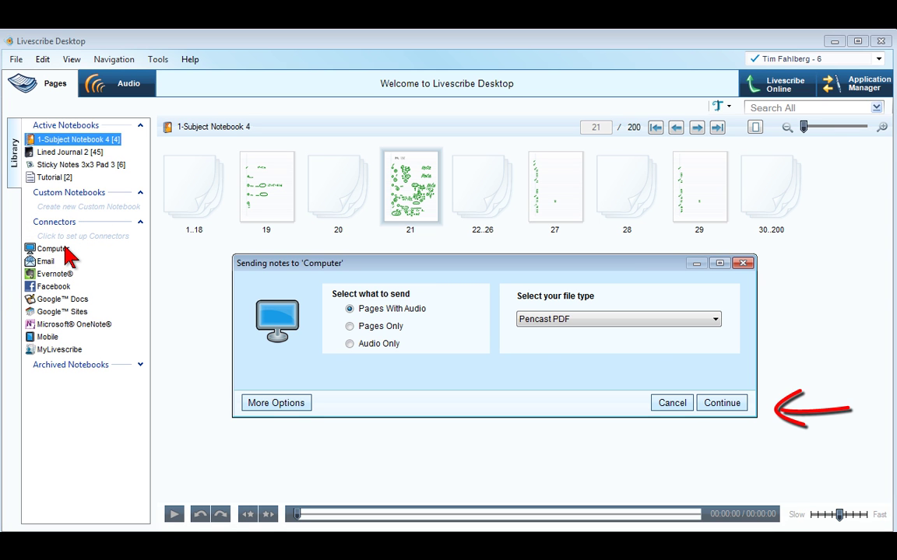
{"action": "left_click", "coordinate": [729, 405]}
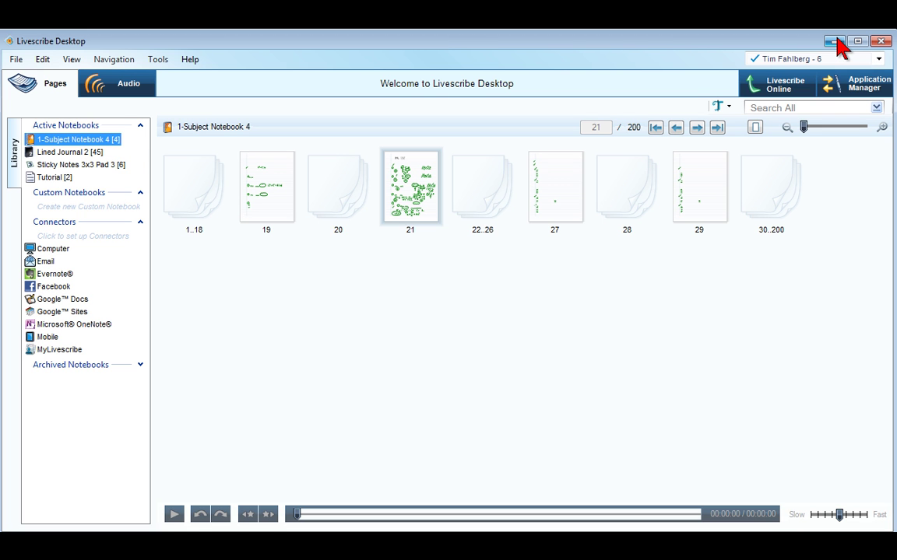
Save the exported notebook page to the desktop under the name Pencast PDF.pdf
{"action": "left_click", "coordinate": [837, 41]}
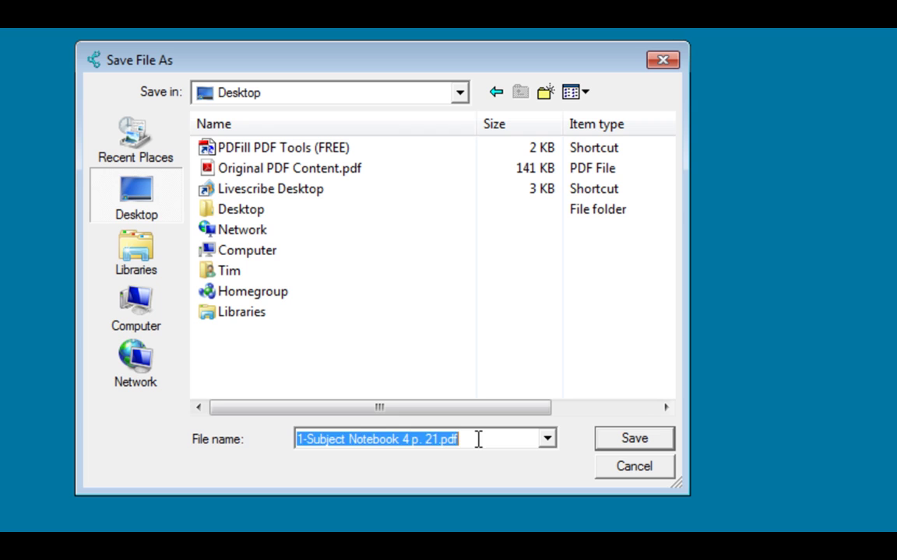
{"action": "left_click_drag", "start_coordinate": [477, 439], "coordinate": [251, 447]}
{"action": "type", "text": "Pencast PDF"}
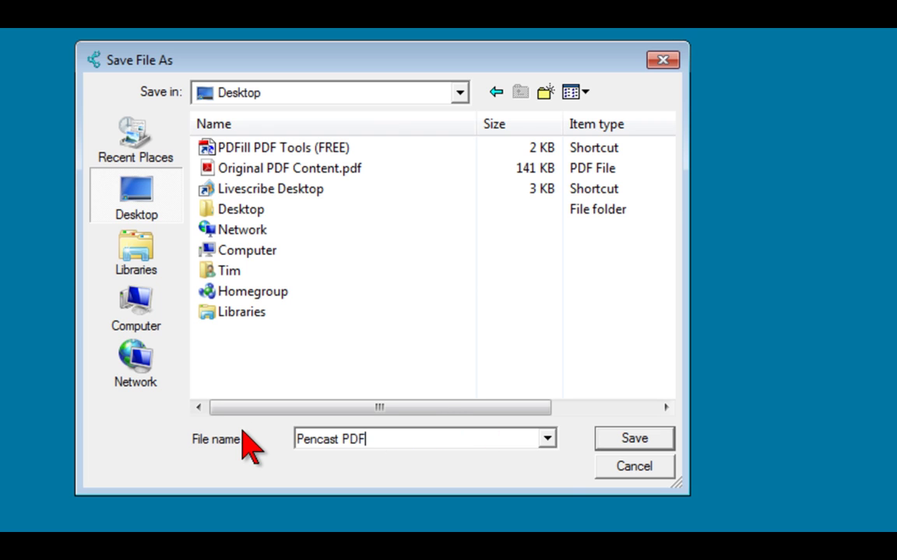
{"action": "type", "text": ".pdf"}
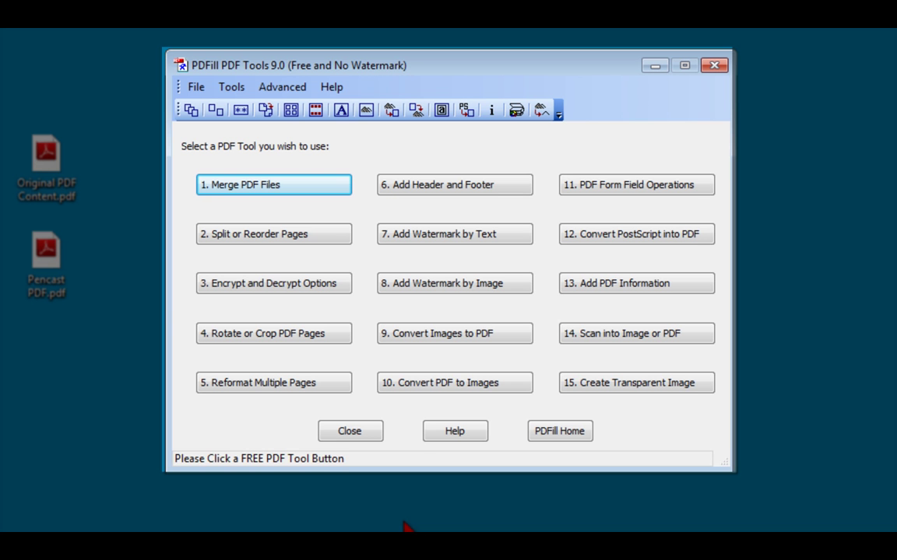
Convert Original PDF Content.pdf to PNG, limiting the page range to page 1 only
{"action": "left_click", "coordinate": [411, 383]}
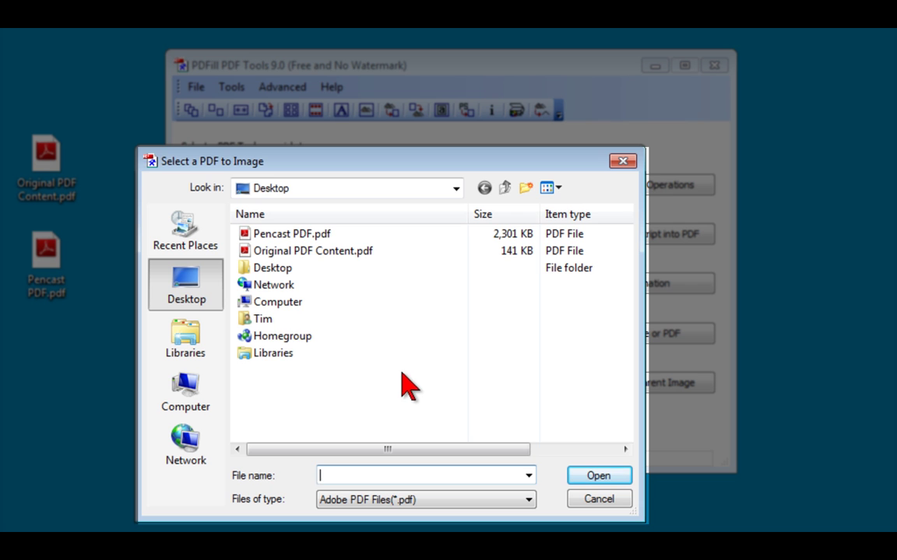
{"action": "left_click", "coordinate": [313, 251]}
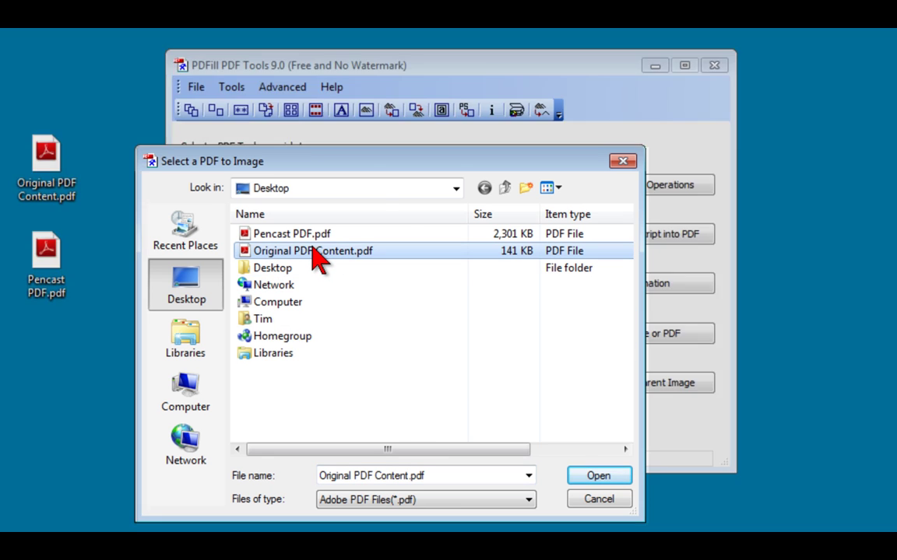
{"action": "double_click", "coordinate": [313, 250]}
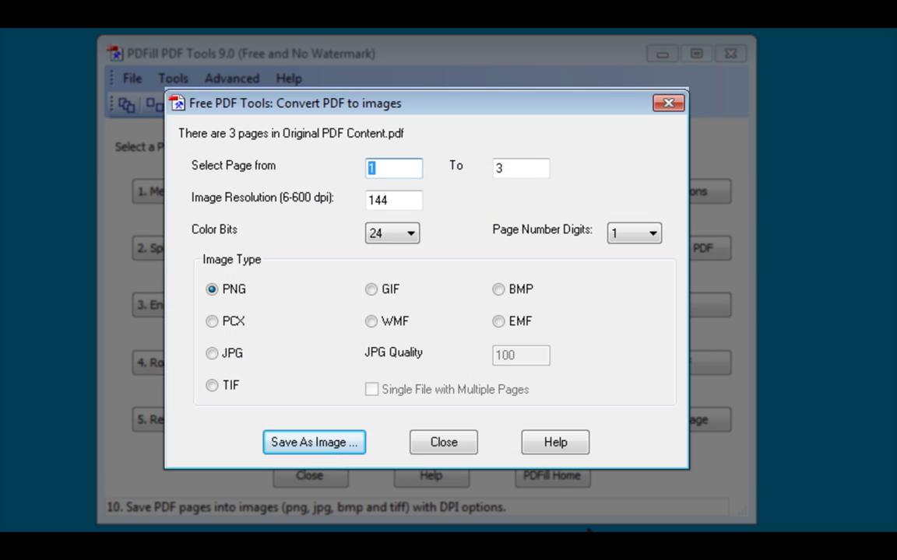
{"action": "double_click", "coordinate": [508, 170]}
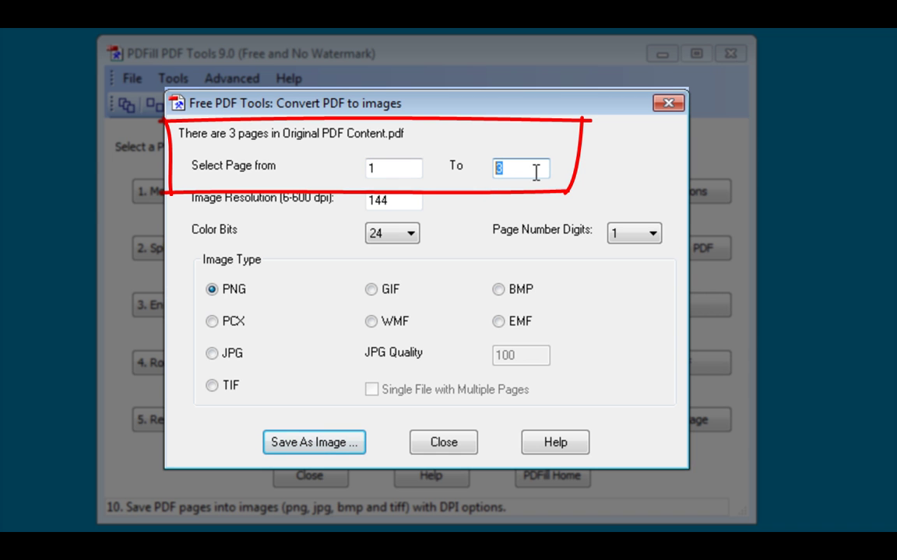
{"action": "type", "text": "1"}
{"action": "left_click", "coordinate": [314, 445]}
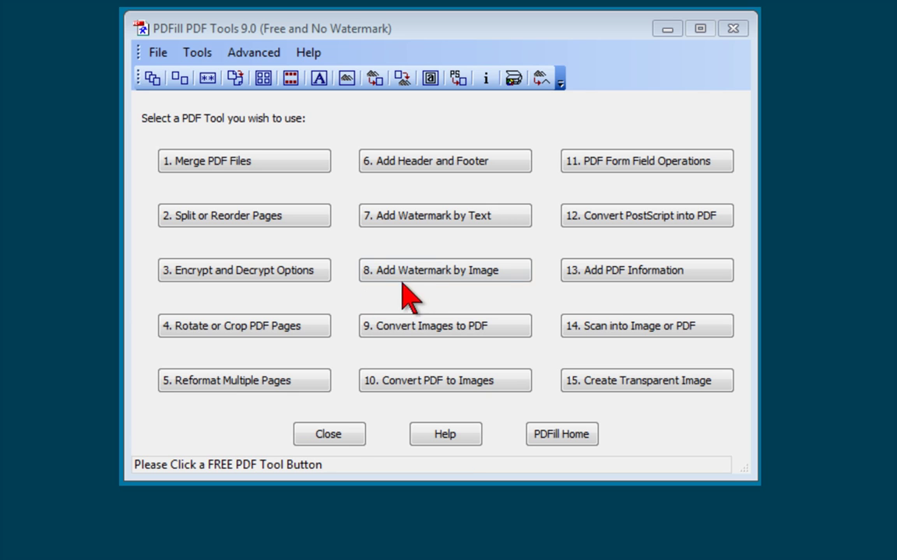
Choose Pencast PDF.pdf as the document and Original PDF Content.png as the watermark image
{"action": "left_click", "coordinate": [436, 279]}
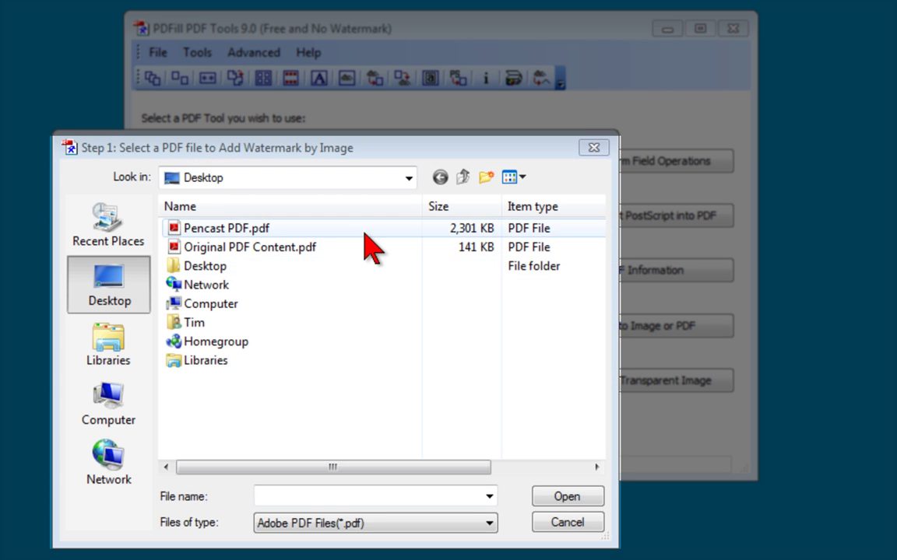
{"action": "left_click", "coordinate": [360, 228]}
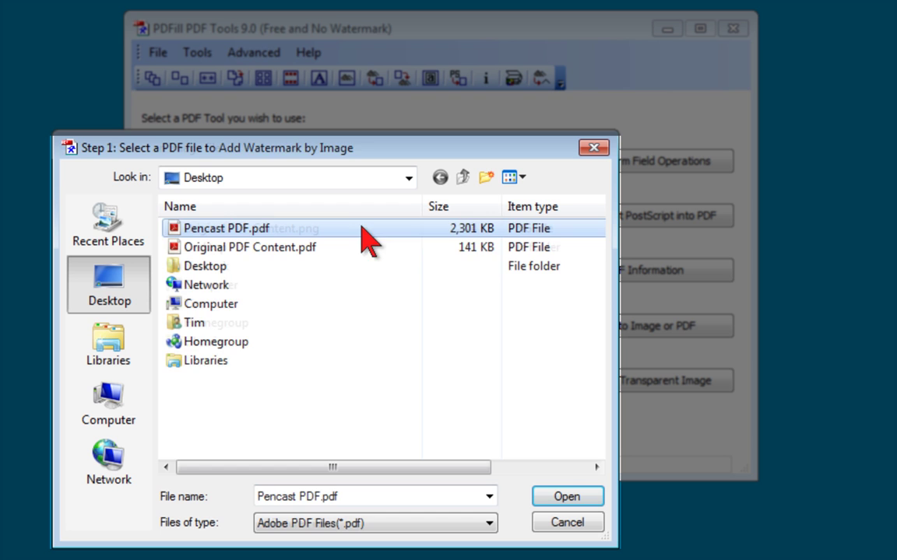
{"action": "double_click", "coordinate": [360, 228]}
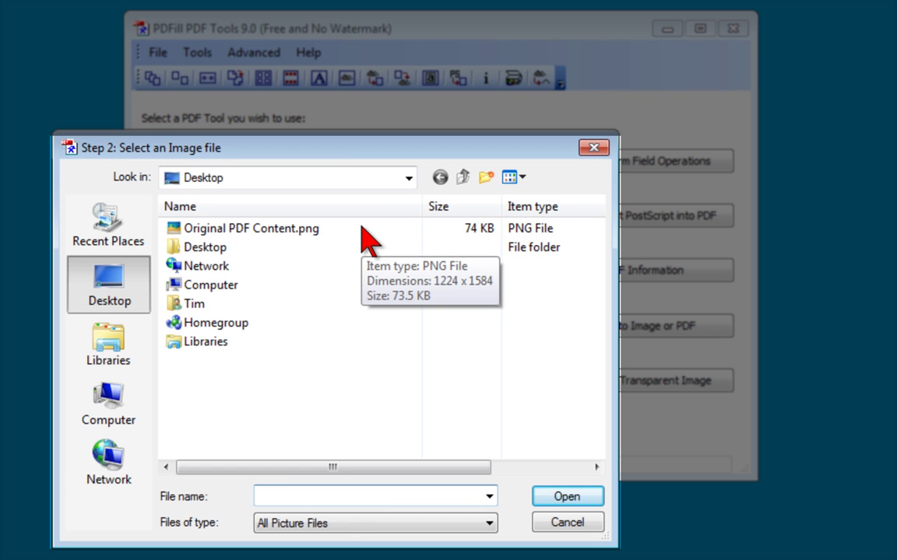
{"action": "double_click", "coordinate": [282, 230]}
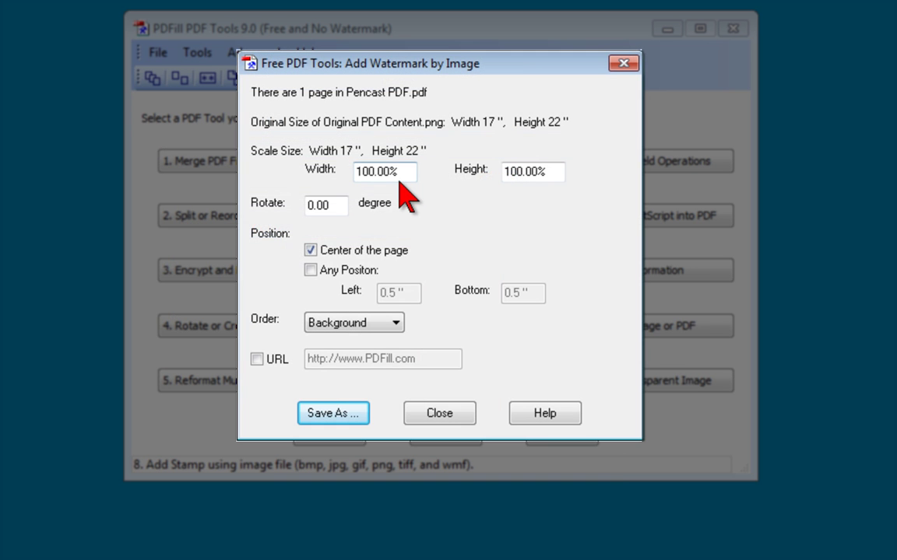
Scale the watermark to 50% width and height in the foreground, saving as Complete Watermarked PDF
{"action": "left_click_drag", "start_coordinate": [398, 172], "coordinate": [350, 185]}
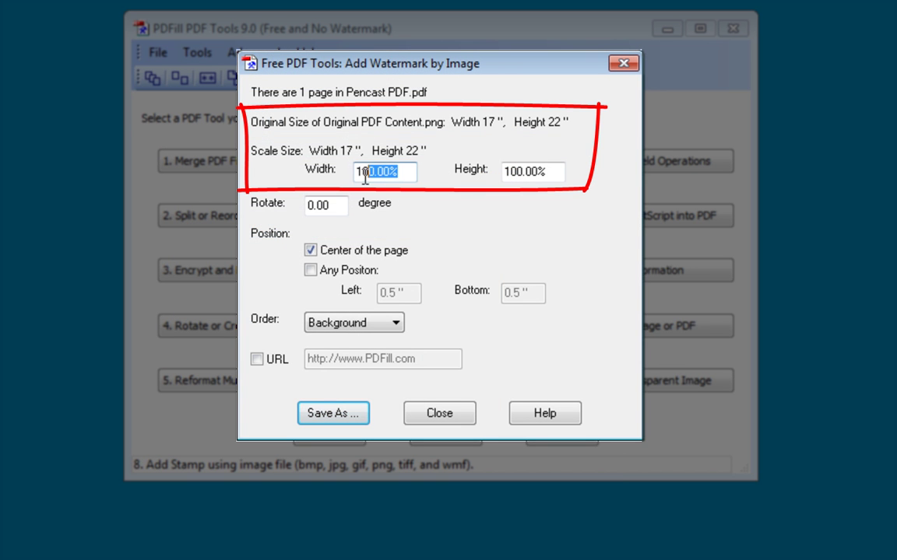
{"action": "type", "text": "50"}
{"action": "key", "text": "Tab"}
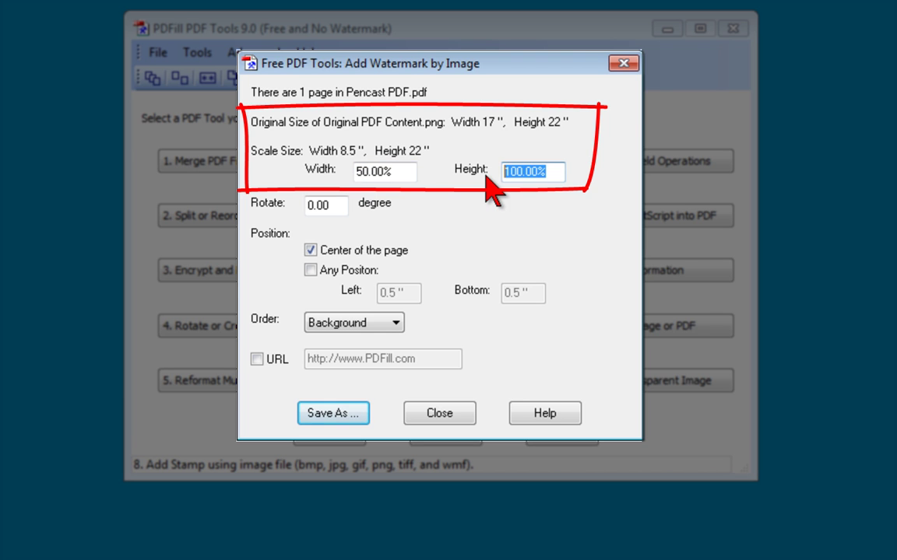
{"action": "type", "text": "50"}
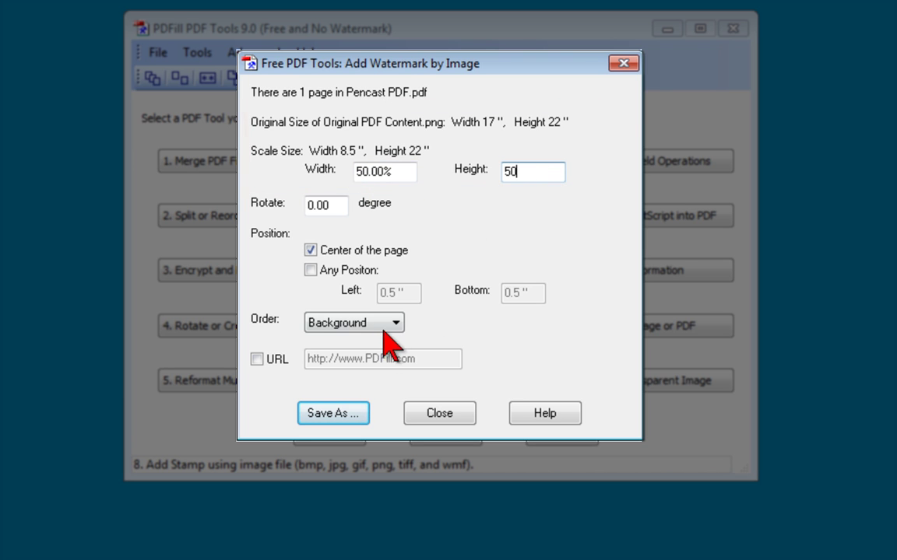
{"action": "left_click", "coordinate": [396, 323]}
{"action": "left_click", "coordinate": [374, 355]}
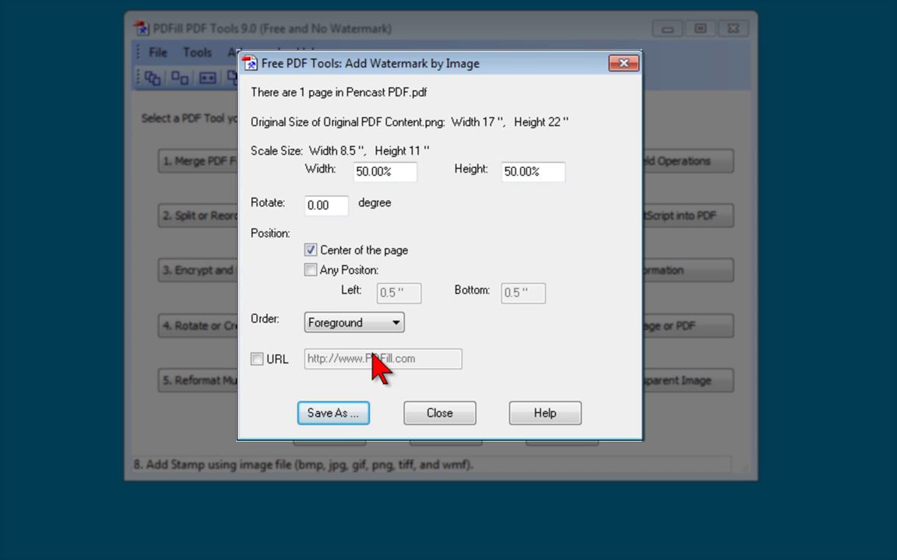
{"action": "left_click", "coordinate": [336, 415]}
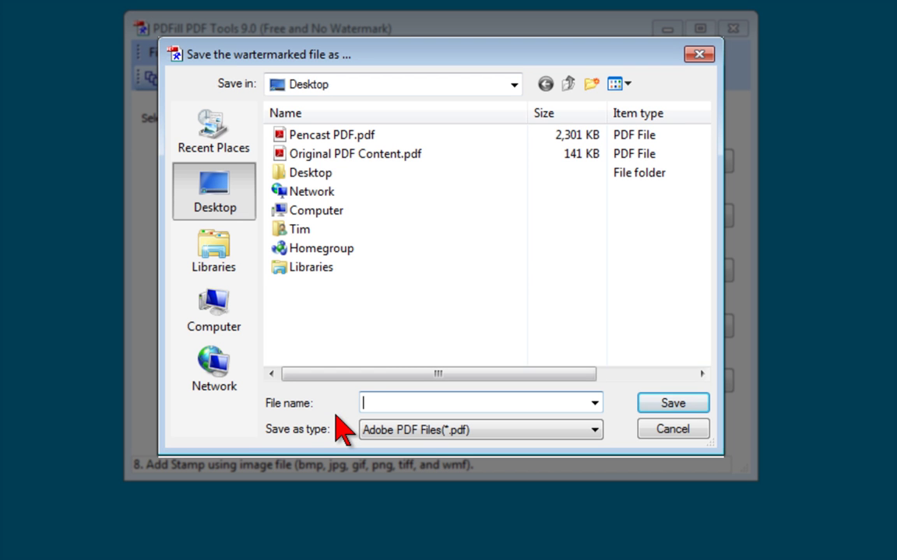
{"action": "type", "text": "Complete Watermarked PDF"}
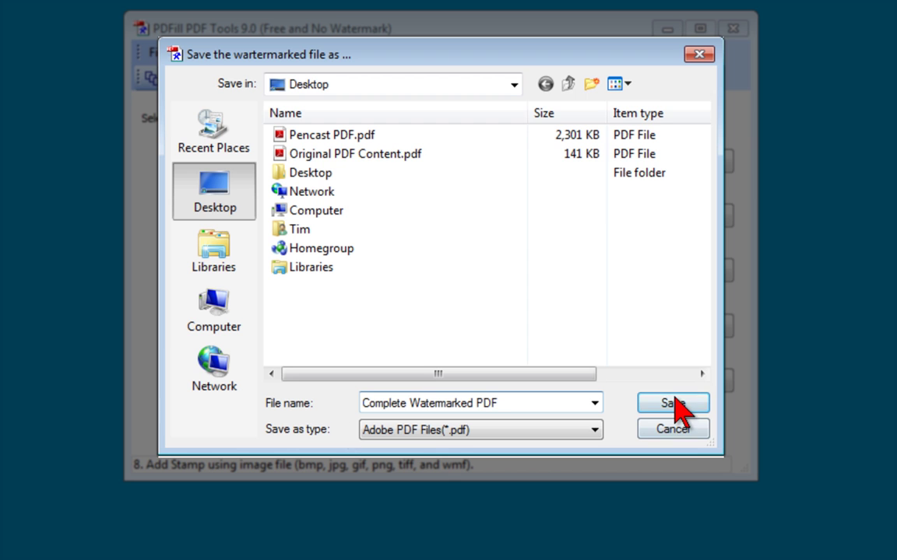
{"action": "left_click", "coordinate": [674, 405]}
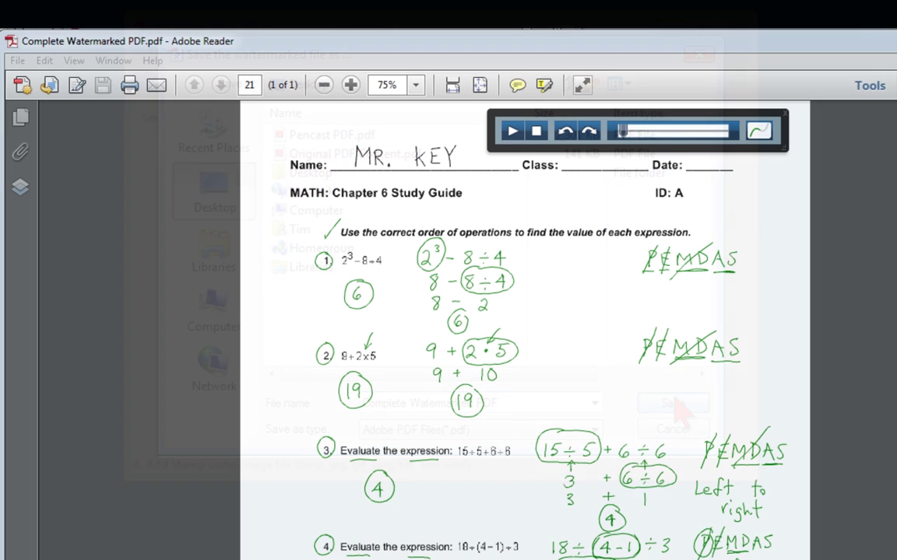